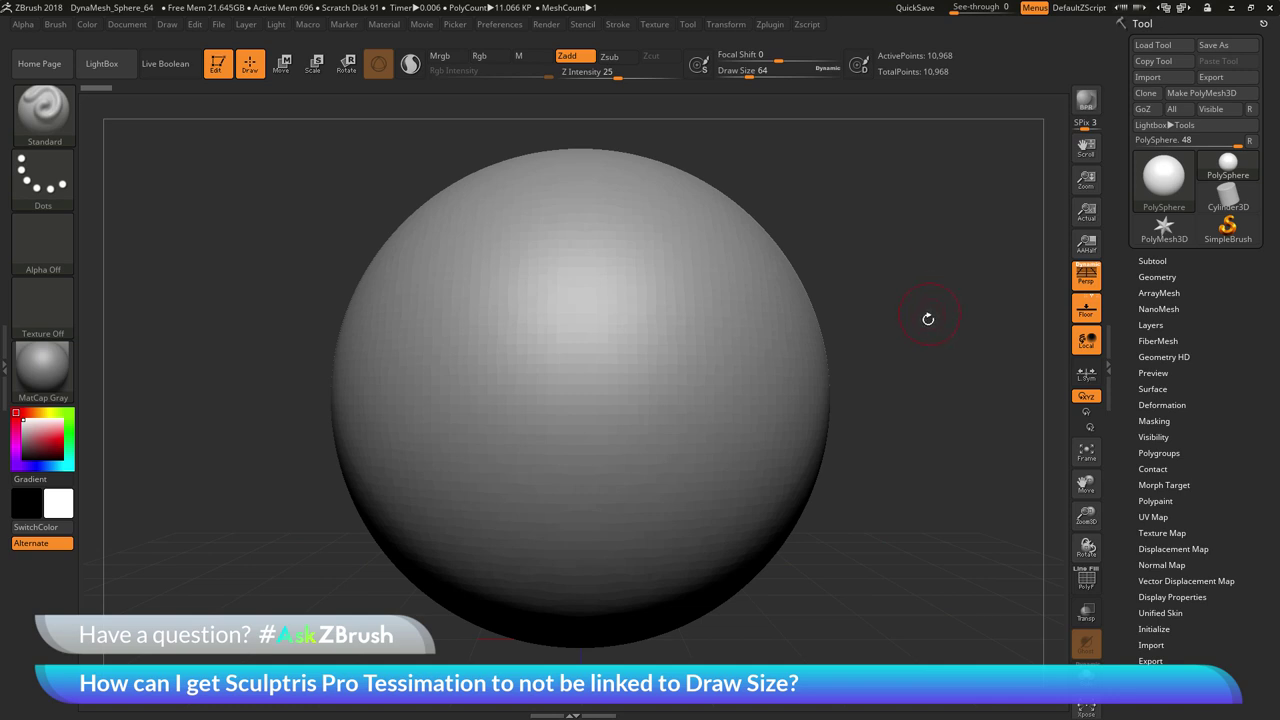
Step: Enable Sculptris Pro mode and display the sphere's polyframe as lines only, without the polygroup fill
key("f")
key("f")
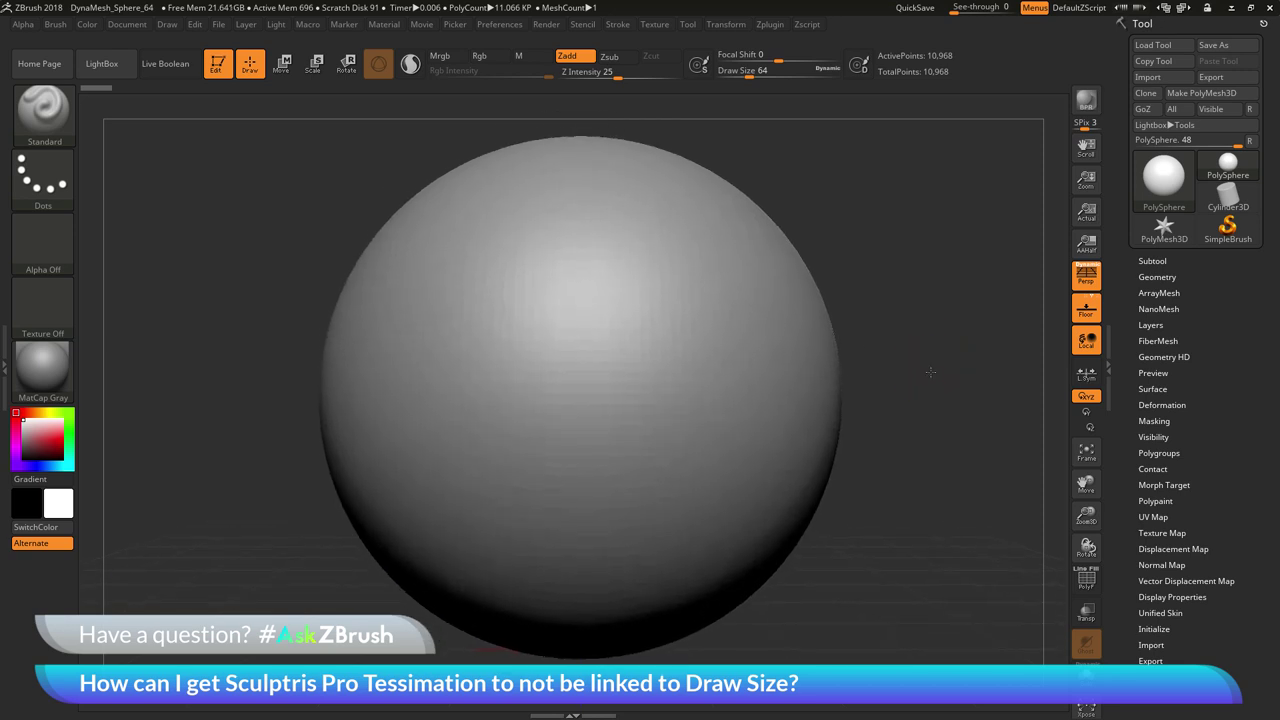
key("f")
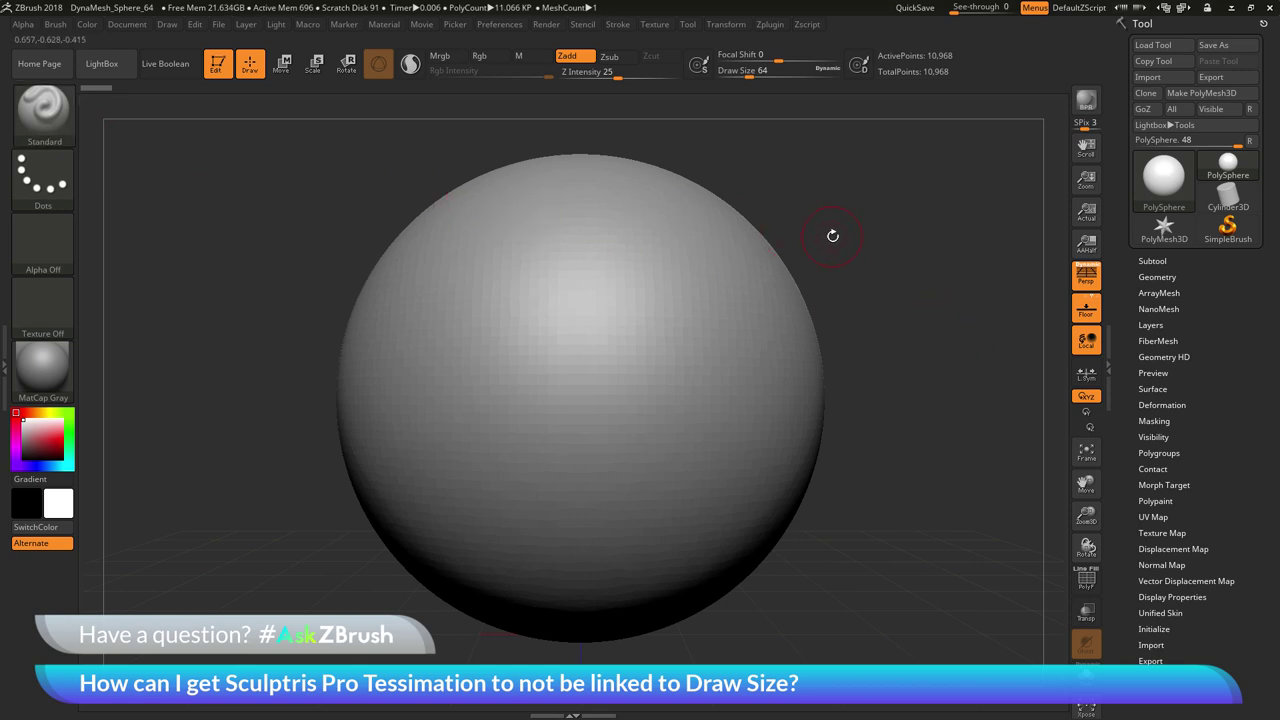
left_click(411, 67)
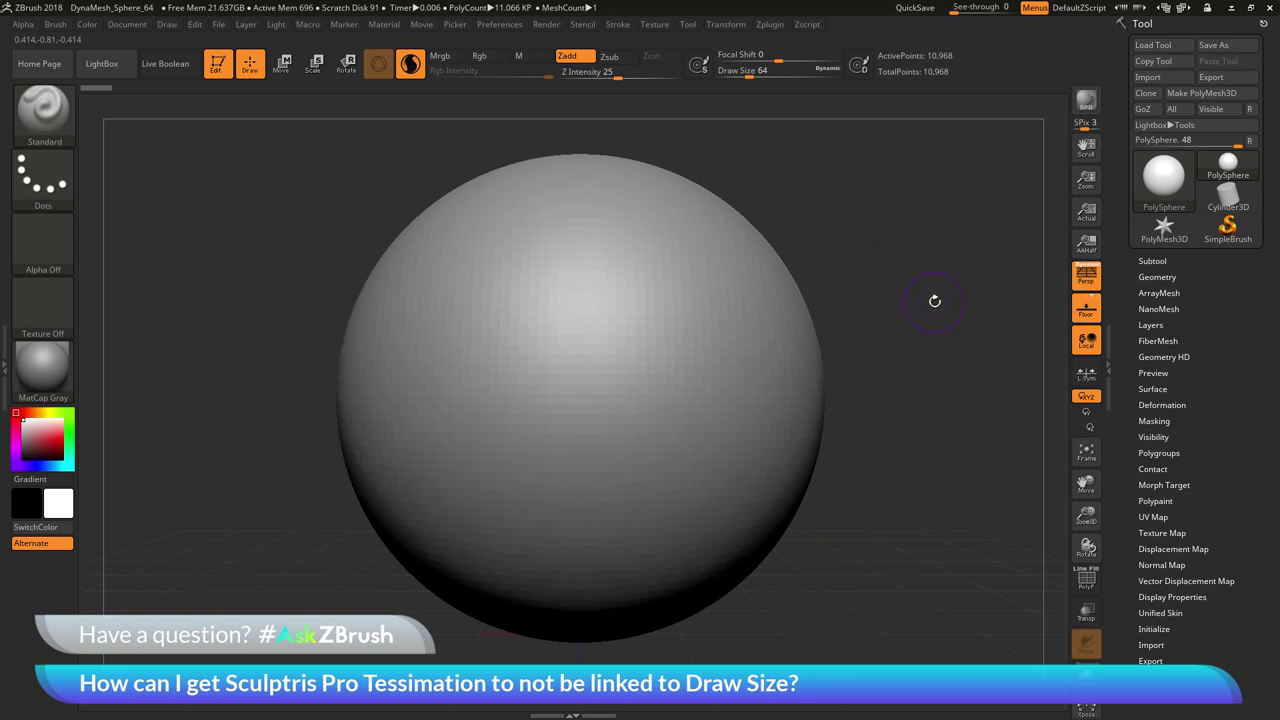
left_click(1088, 586)
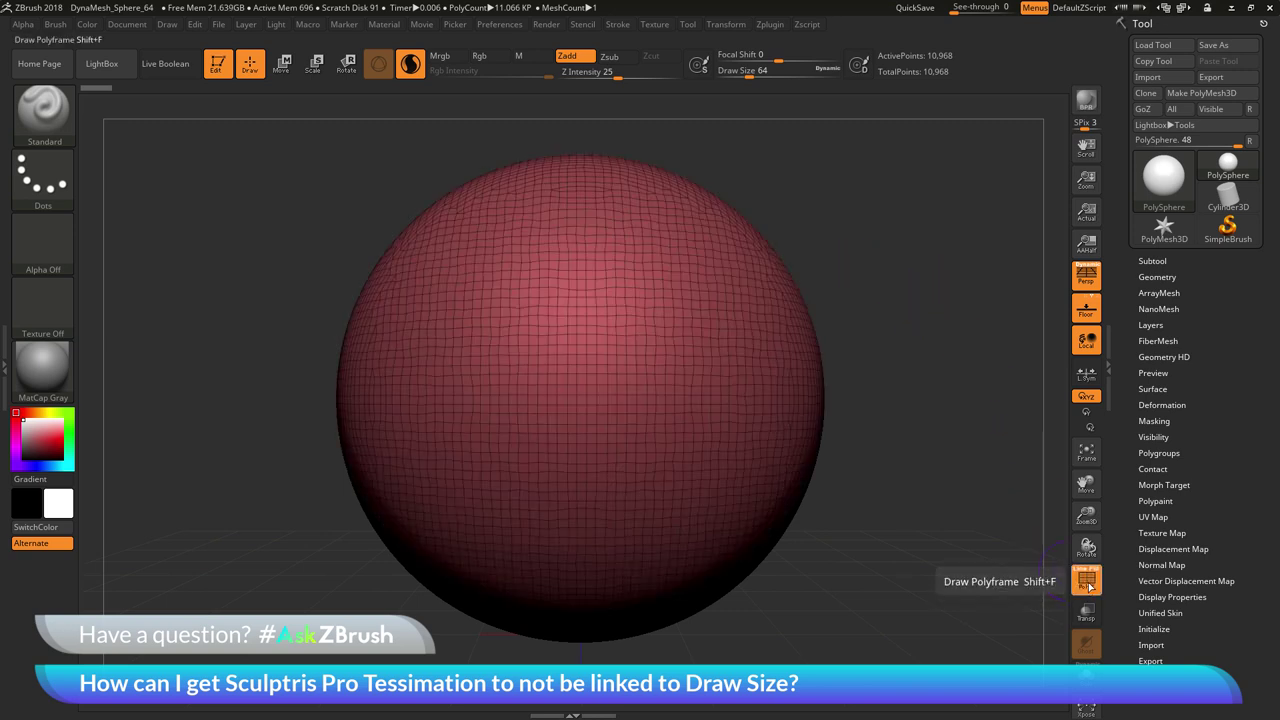
left_click(1094, 572)
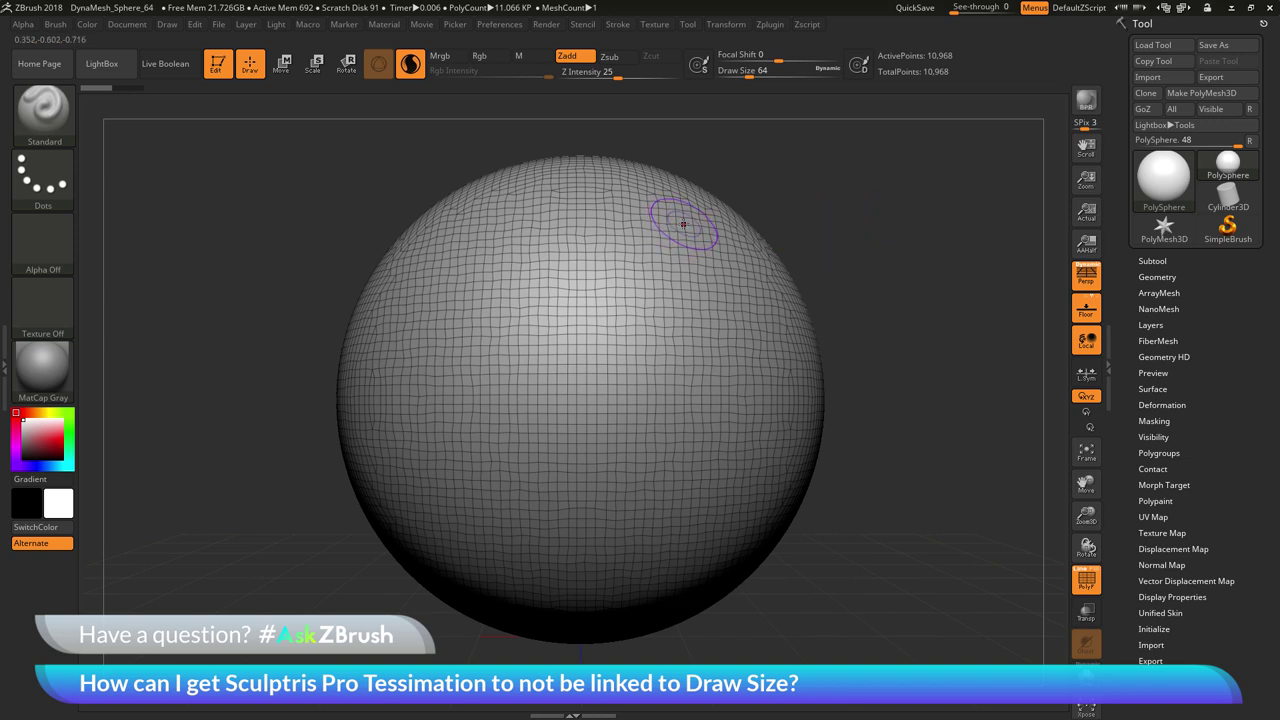
Step: Sculpt an S-shaped and a short vertical stroke at Draw Size 64, plus a thin stroke at Draw Size 17 on the sphere's left side
mouse_move(685, 222)
left_mouse_down()
mouse_move(640, 262)
mouse_move(600, 340)
mouse_move(650, 440)
mouse_move(590, 530)
mouse_move(485, 495)
mouse_move(462, 472)
left_mouse_up()
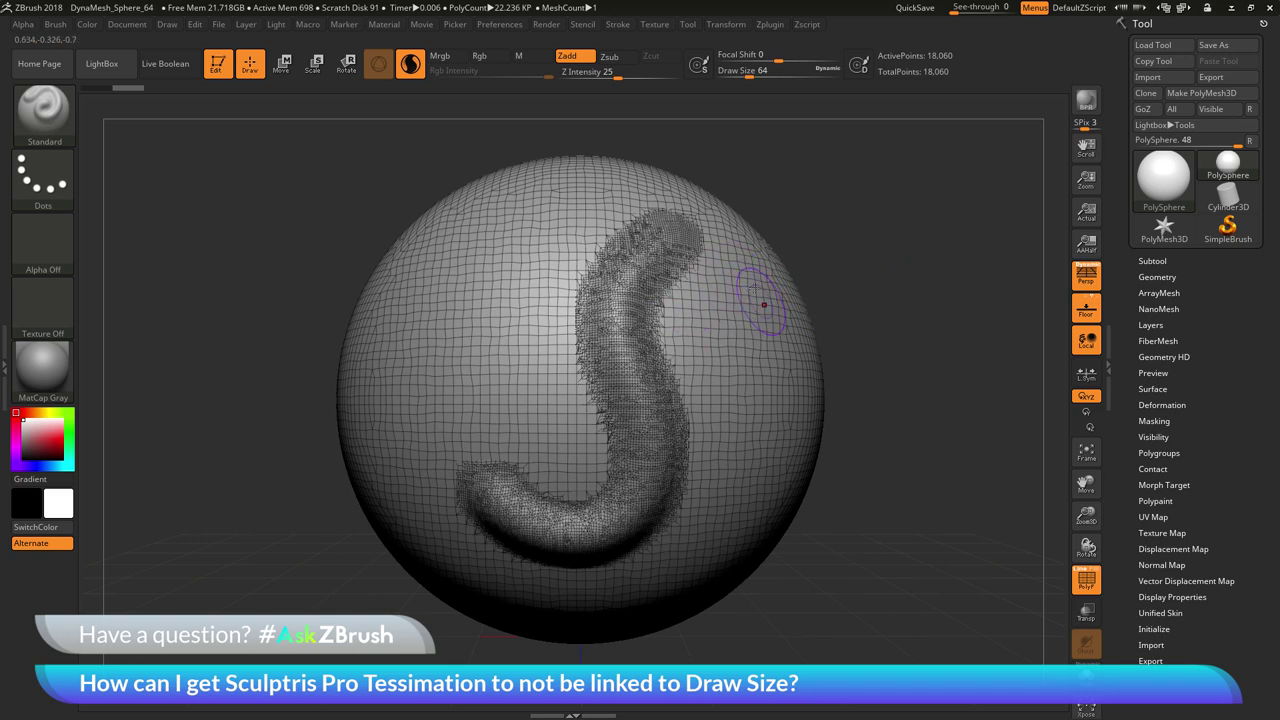
left_click_drag(748, 268, 750, 412)
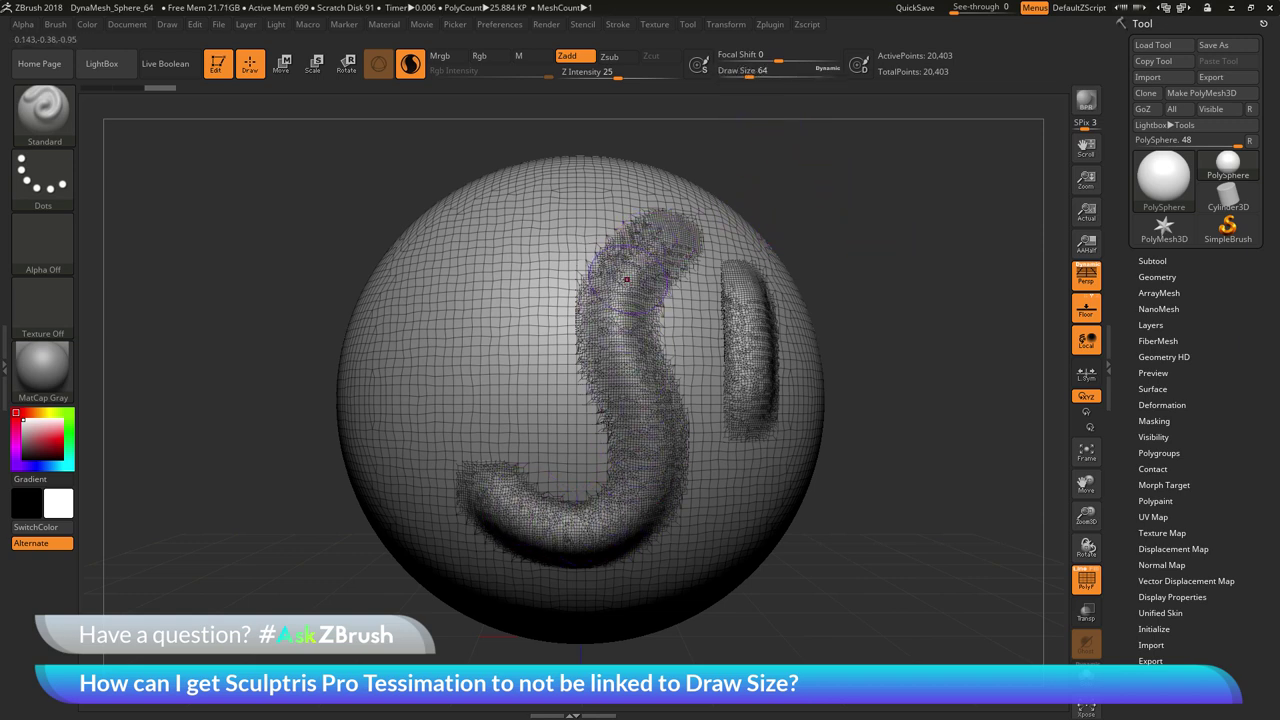
key("space")
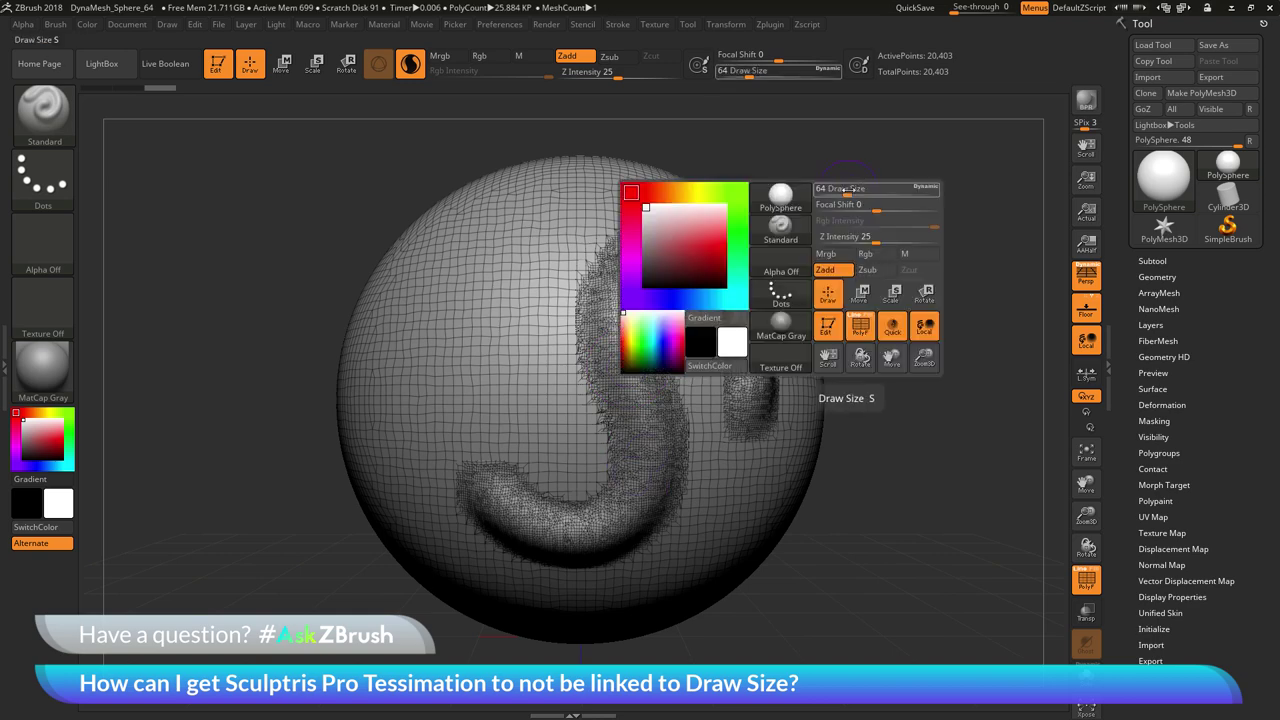
left_click_drag(832, 188, 828, 188)
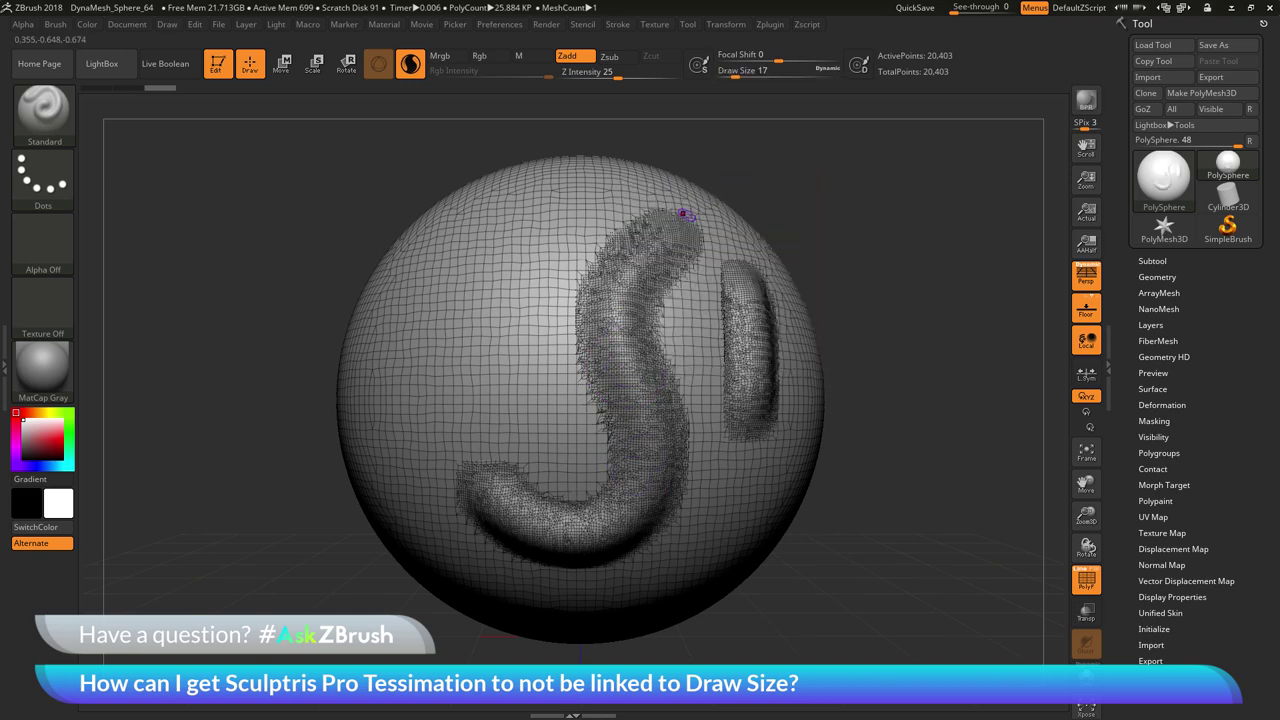
mouse_move(540, 194)
left_mouse_down()
mouse_move(471, 294)
mouse_move(451, 400)
mouse_move(460, 432)
left_mouse_up()
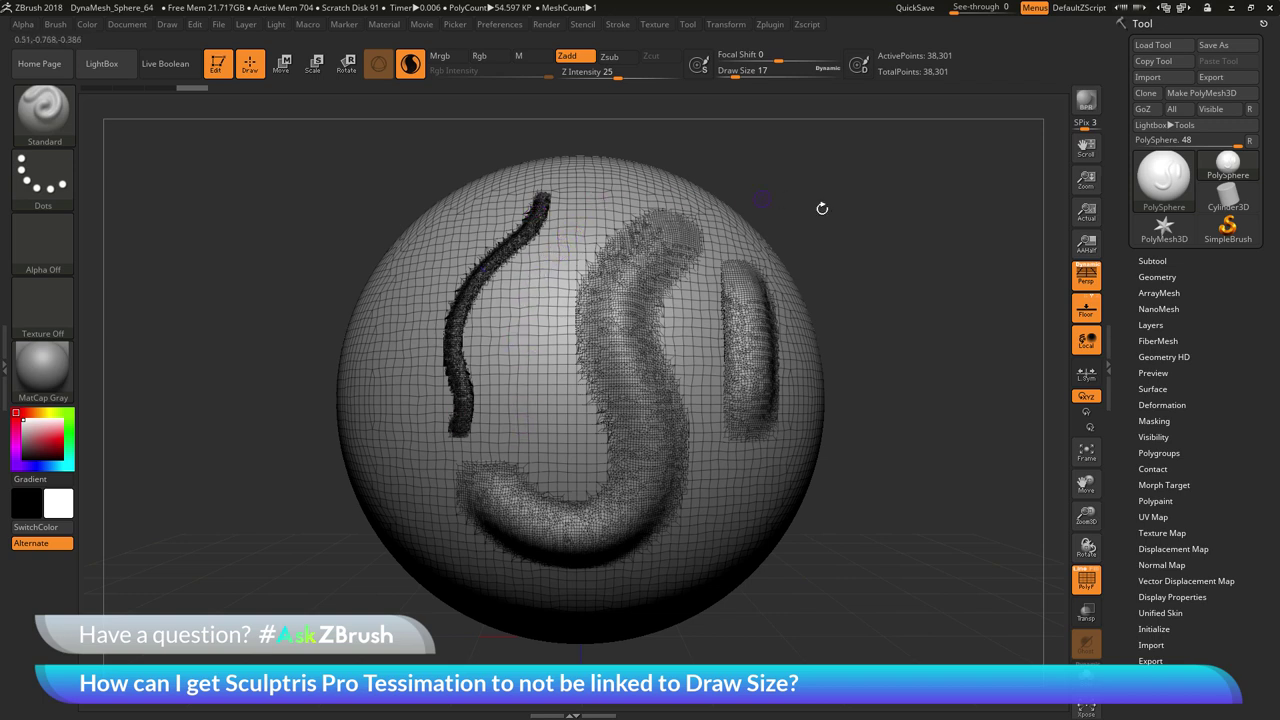
Step: Sculpt a broad stroke at Draw Size 94 left of the S-shaped stroke and a narrower one at Draw Size 31 over it
key("space")
left_click_drag(824, 226, 845, 224)
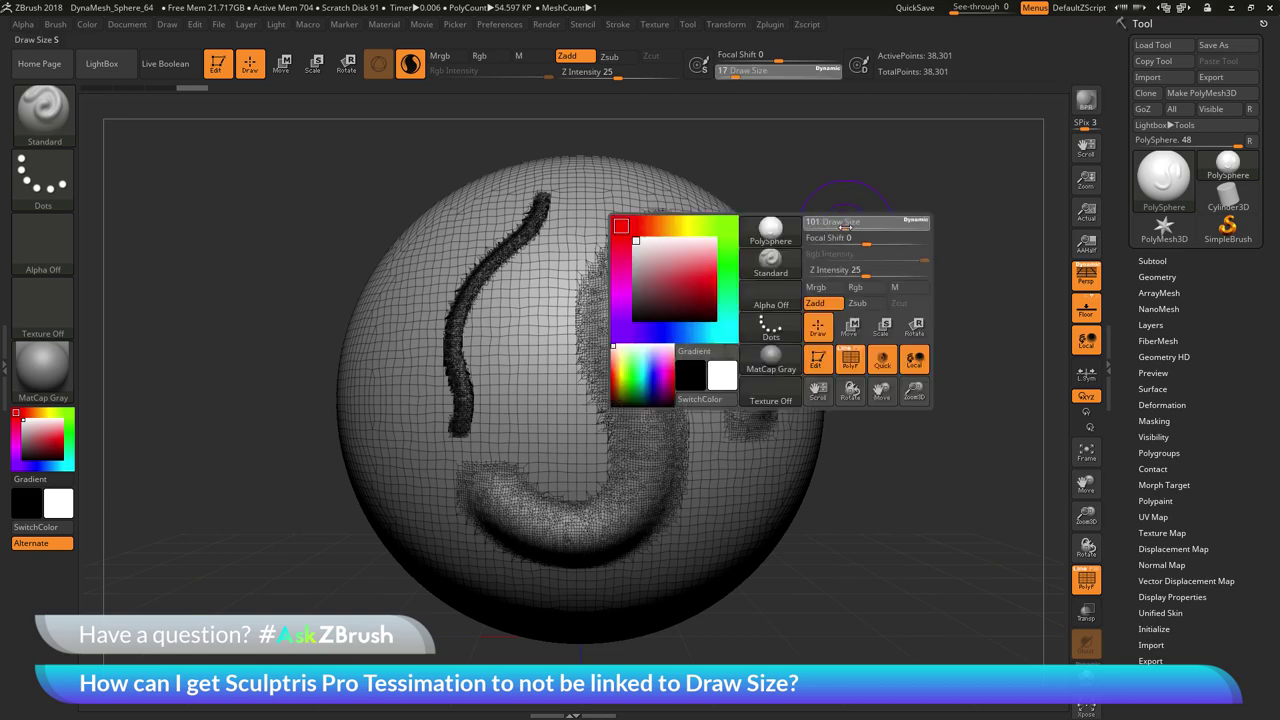
left_click_drag(527, 317, 530, 450)
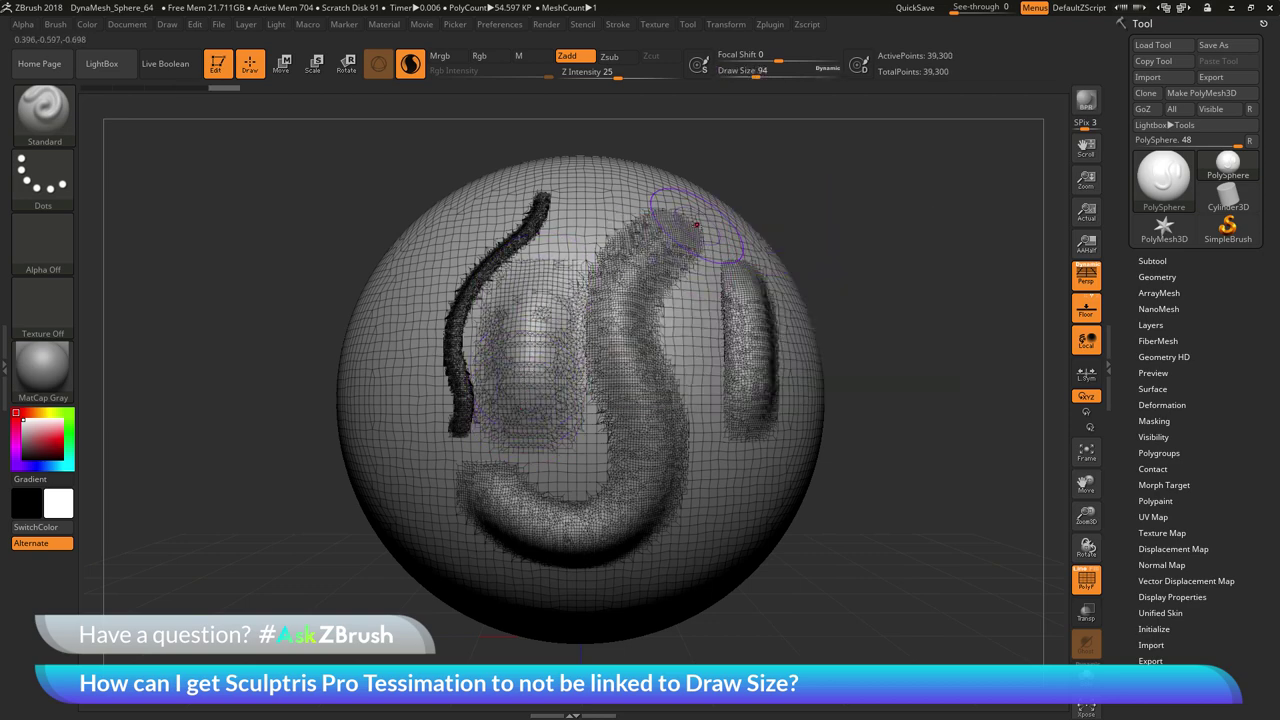
key("space")
left_click_drag(700, 226, 679, 227)
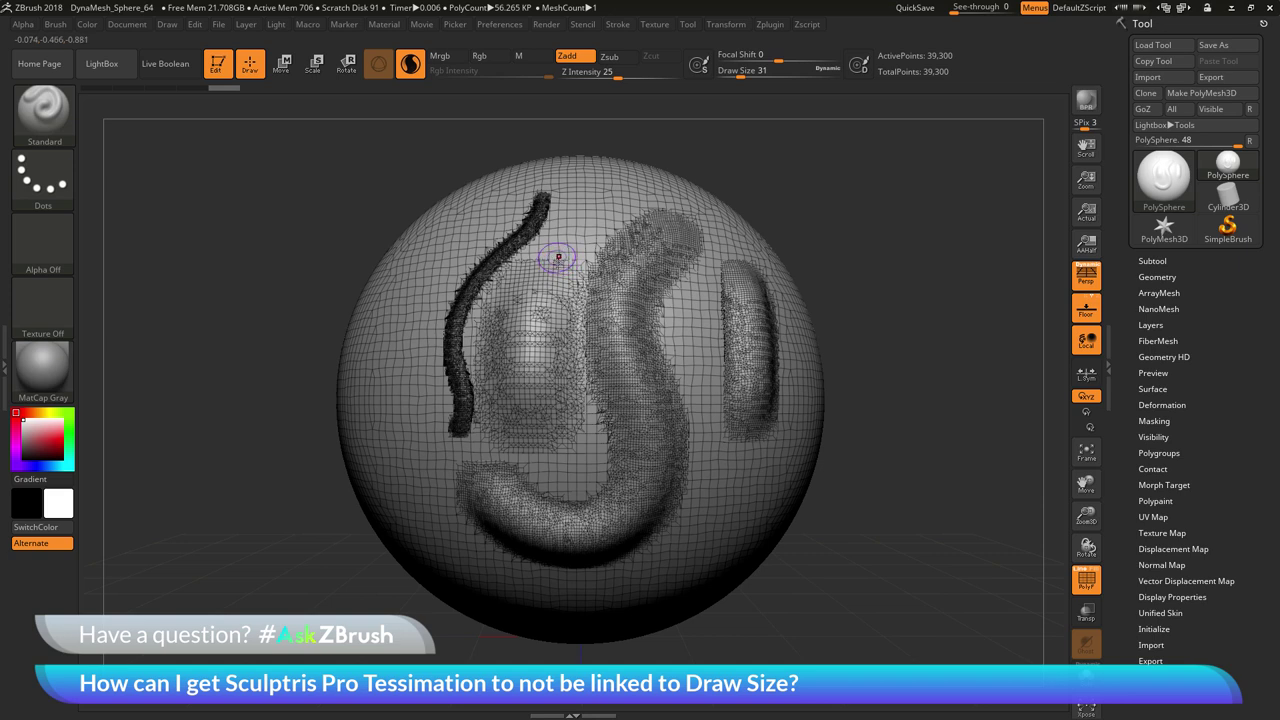
mouse_move(557, 257)
left_mouse_down()
mouse_move(536, 395)
mouse_move(548, 440)
left_mouse_up()
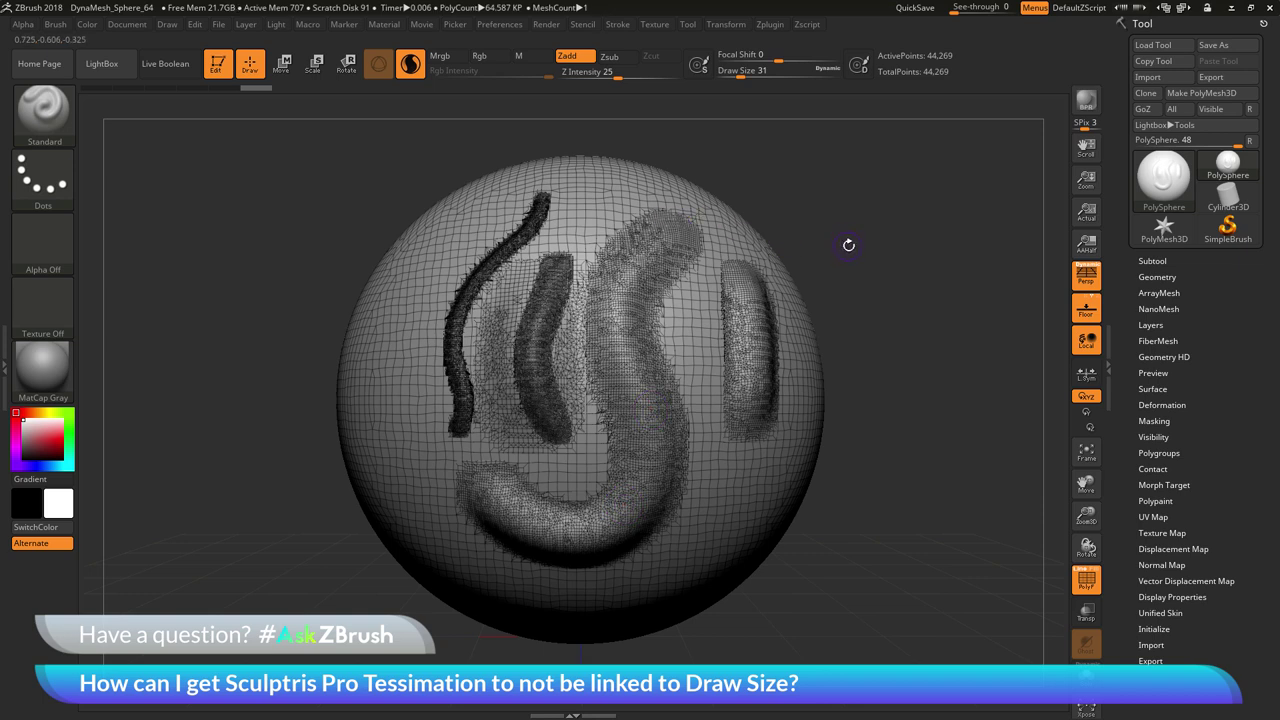
Step: Dock the Stroke palette beside the canvas and turn off Adaptive Size in its Sculptris Pro settings
left_click(620, 25)
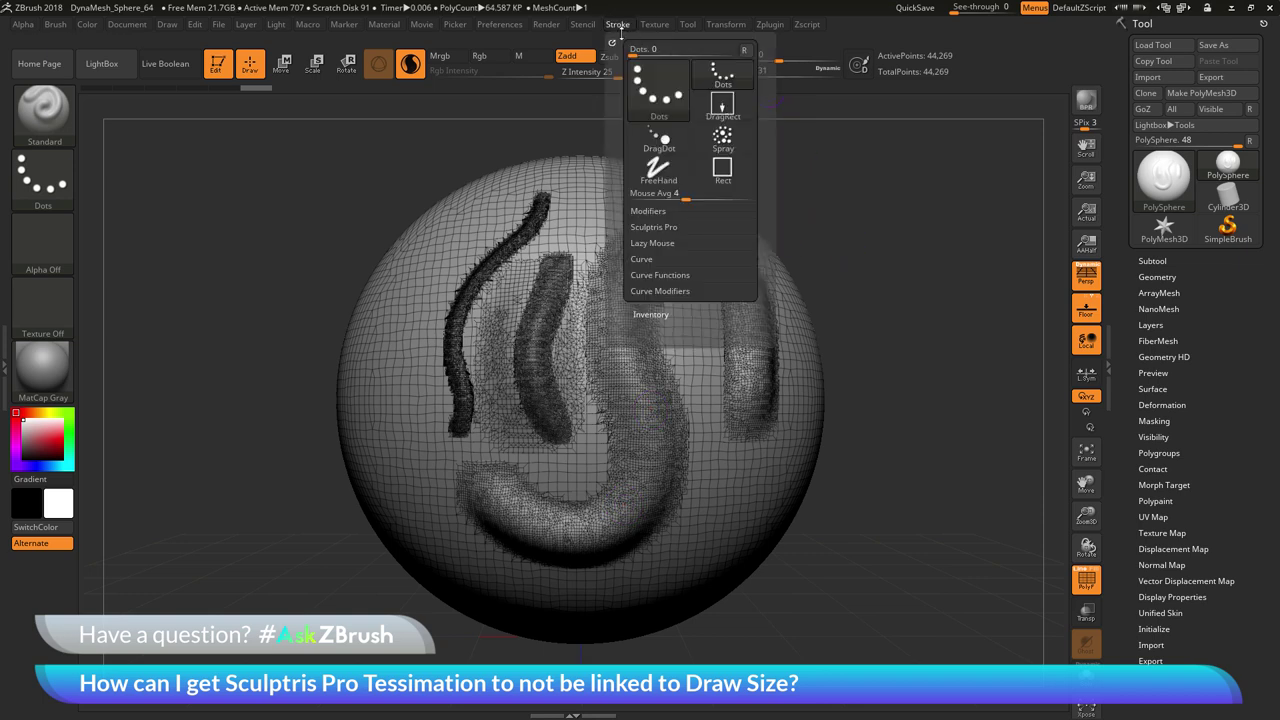
left_click(611, 43)
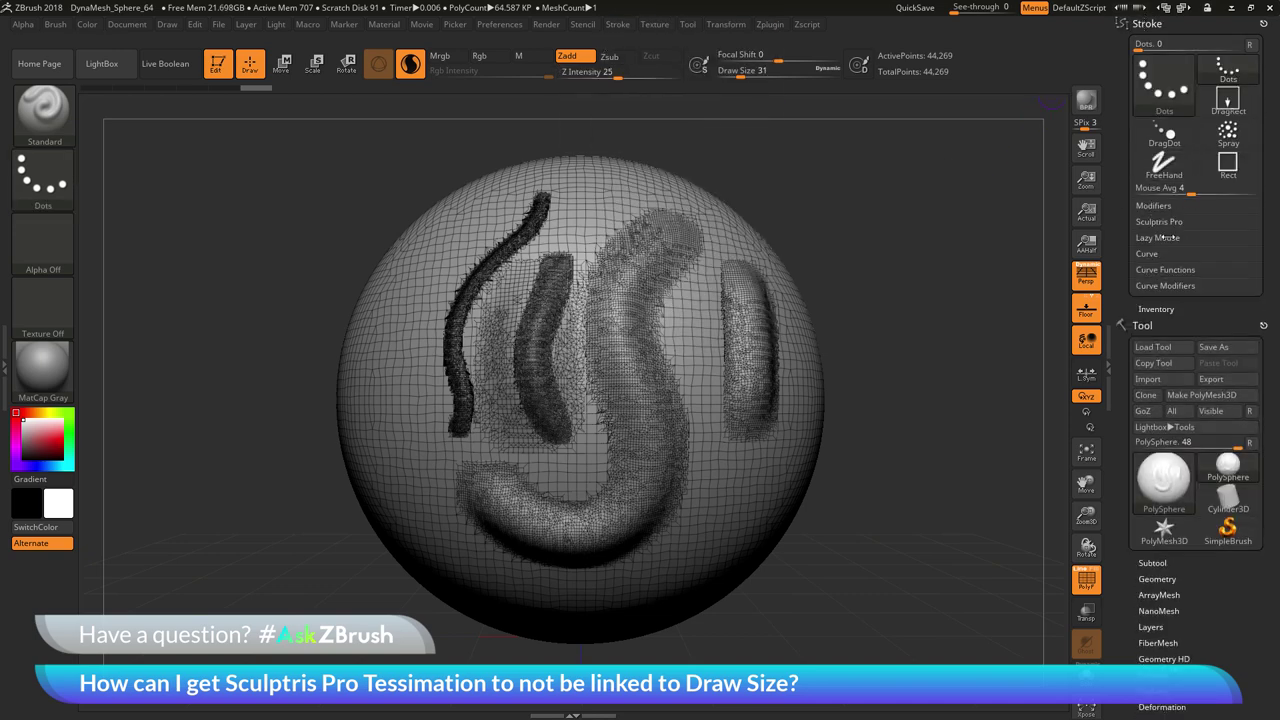
left_click(1158, 222)
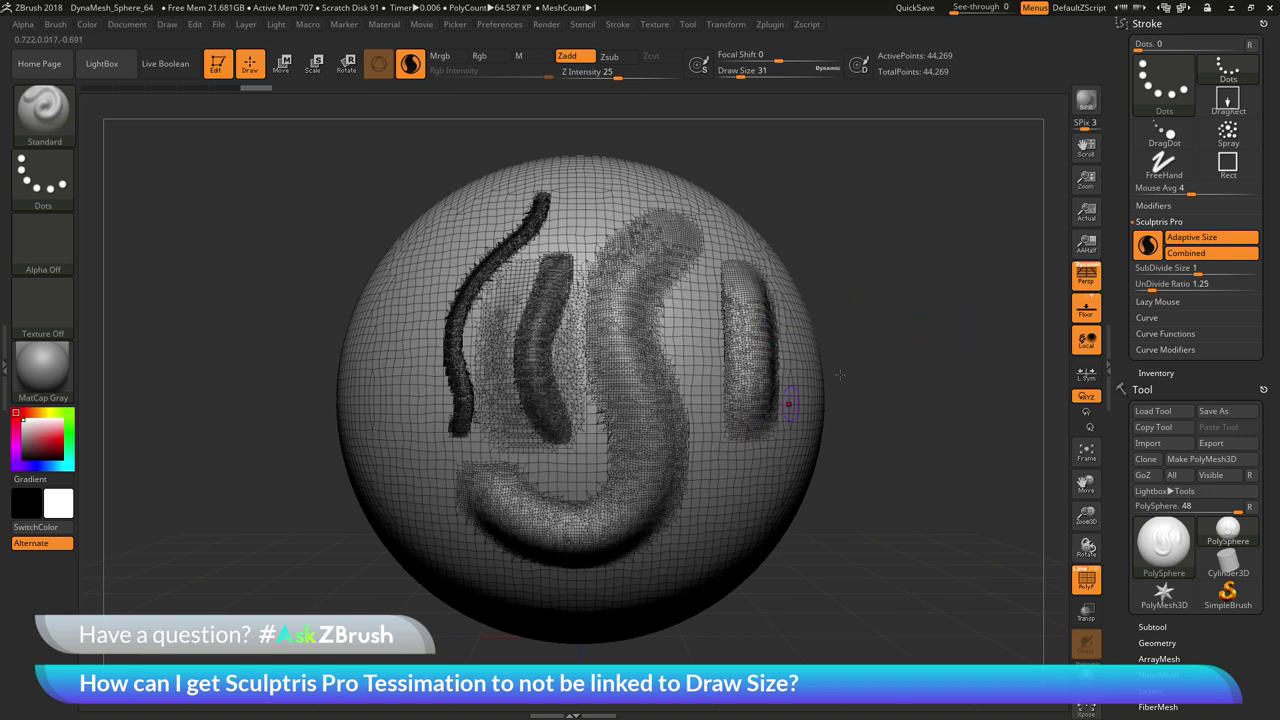
left_click(1211, 237)
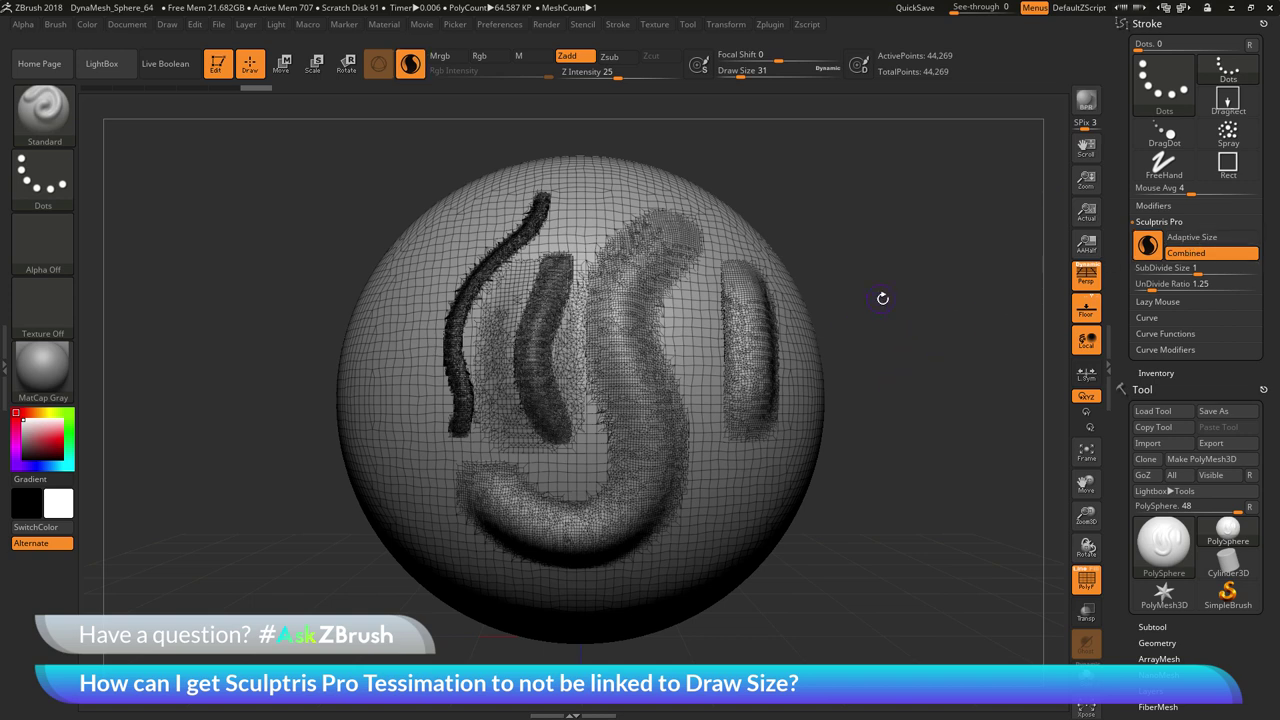
Step: Undo all the test strokes sculpted on the sphere
key("ctrl")
key("ctrl+z")
key("ctrl+z")
key("ctrl+z")
key("ctrl+z")
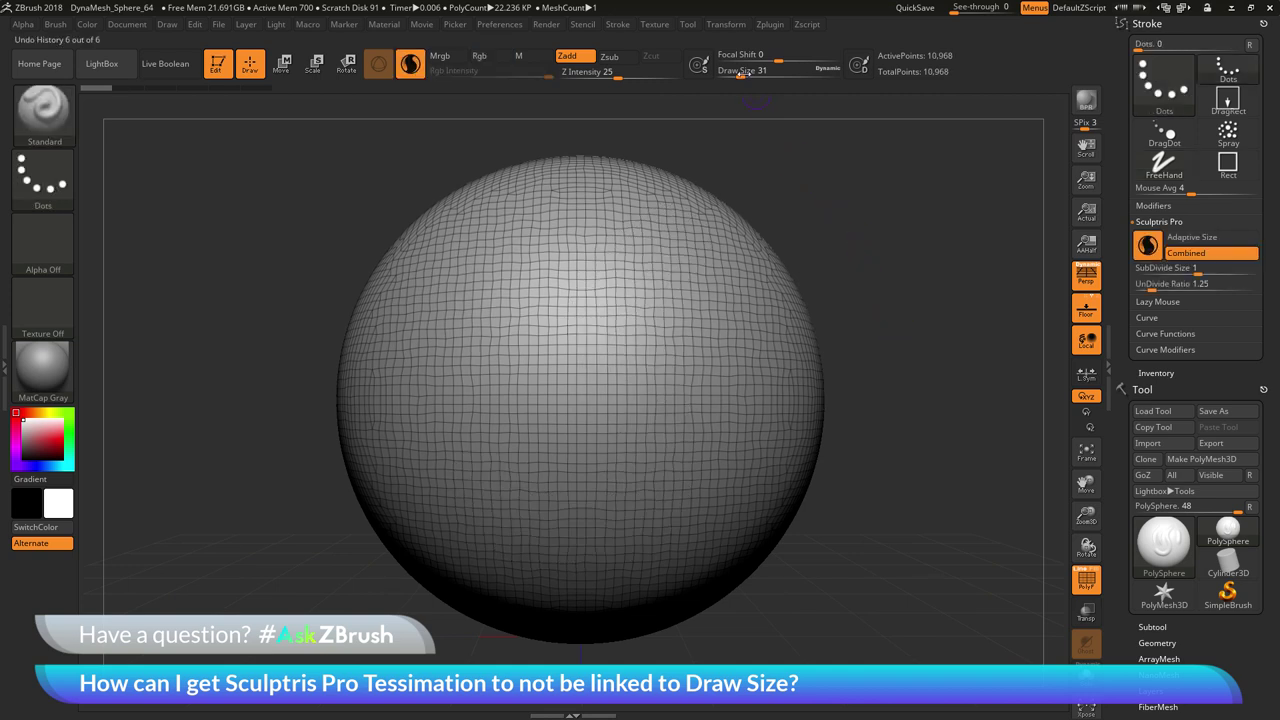
Step: Sculpt an S-shaped stroke down the sphere's middle using Draw Size 64 and a Sculptris Pro SubDivide Size of 0.5
left_click_drag(747, 78, 744, 78)
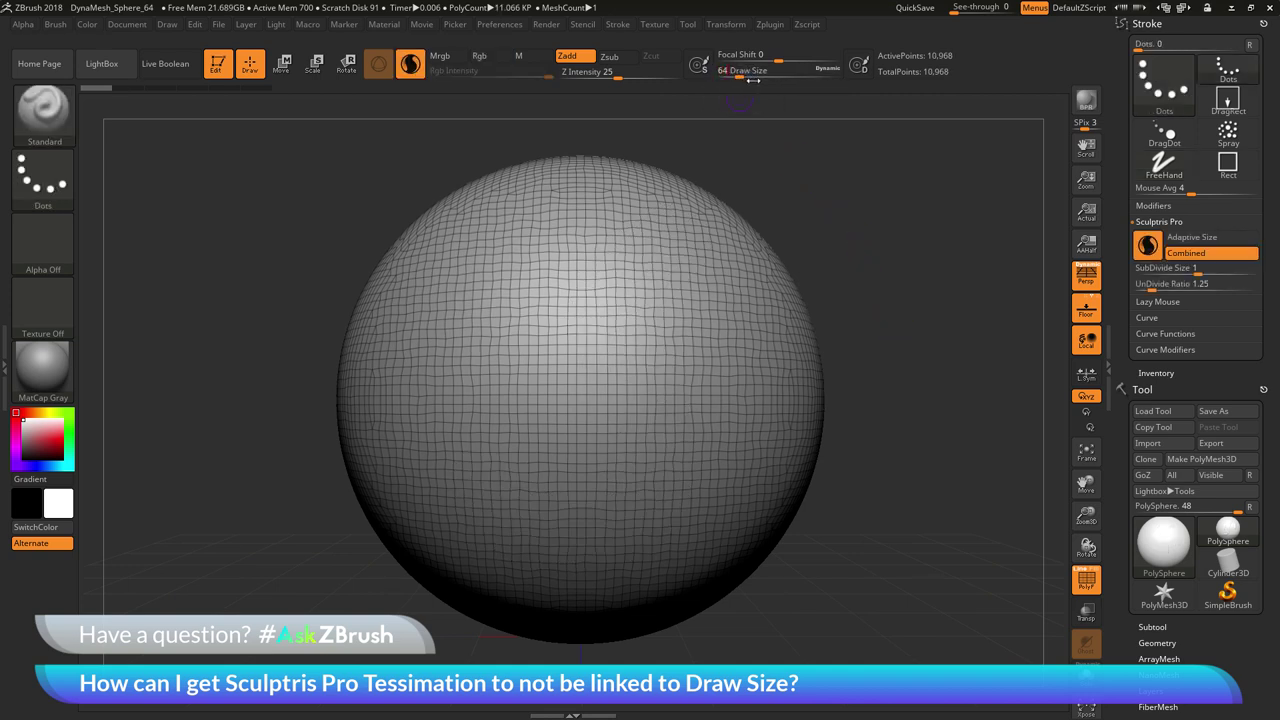
left_click(1195, 269)
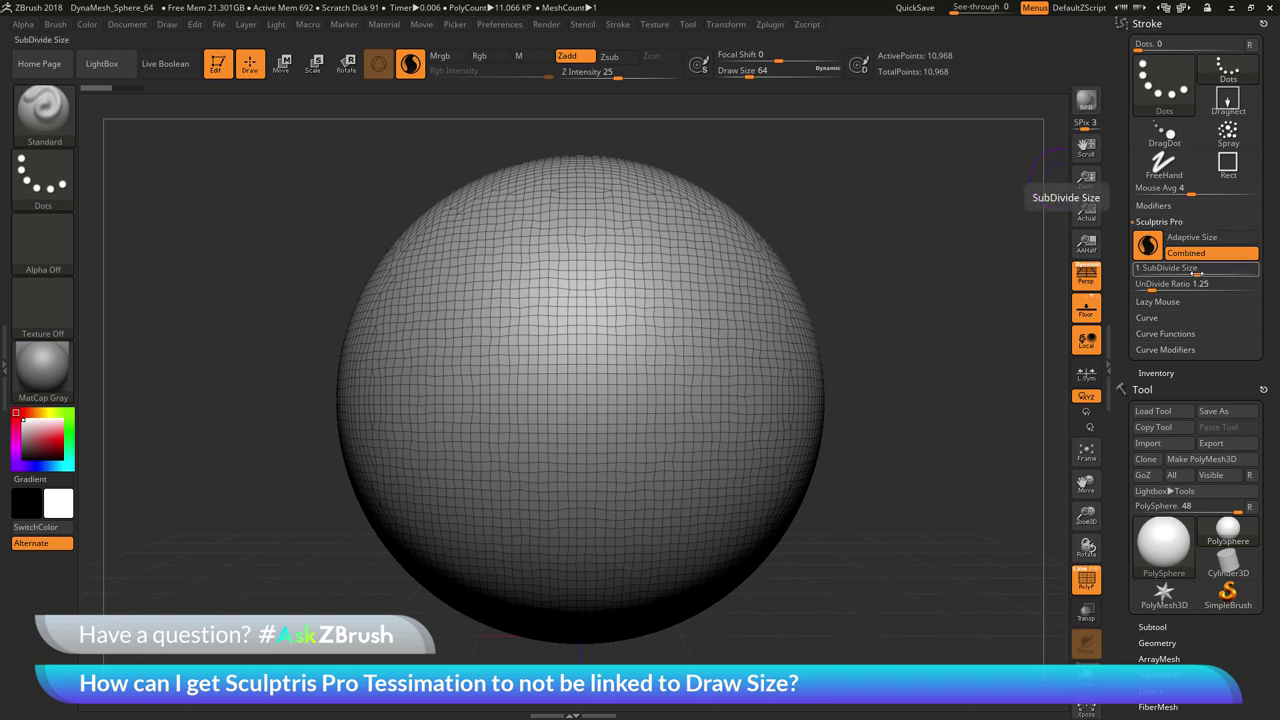
left_click_drag(1197, 270, 1184, 270)
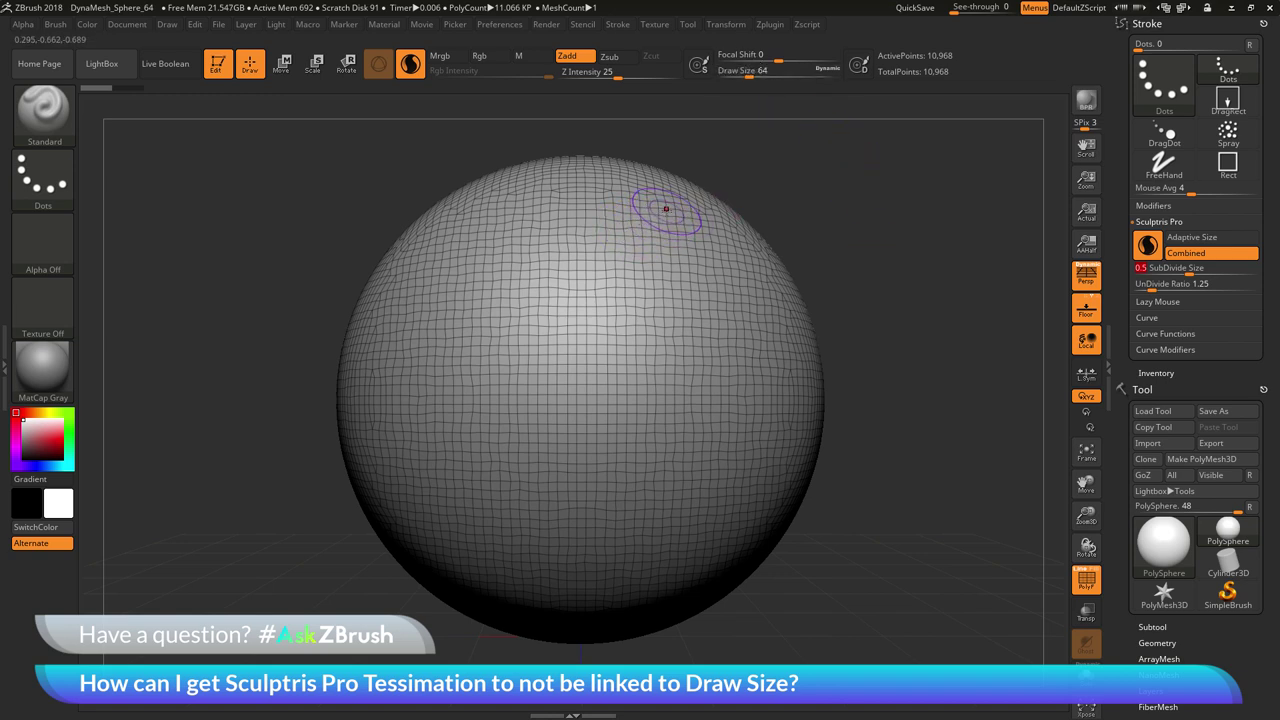
mouse_move(668, 210)
left_mouse_down()
mouse_move(608, 312)
mouse_move(621, 460)
mouse_move(581, 508)
mouse_move(486, 522)
left_mouse_up()
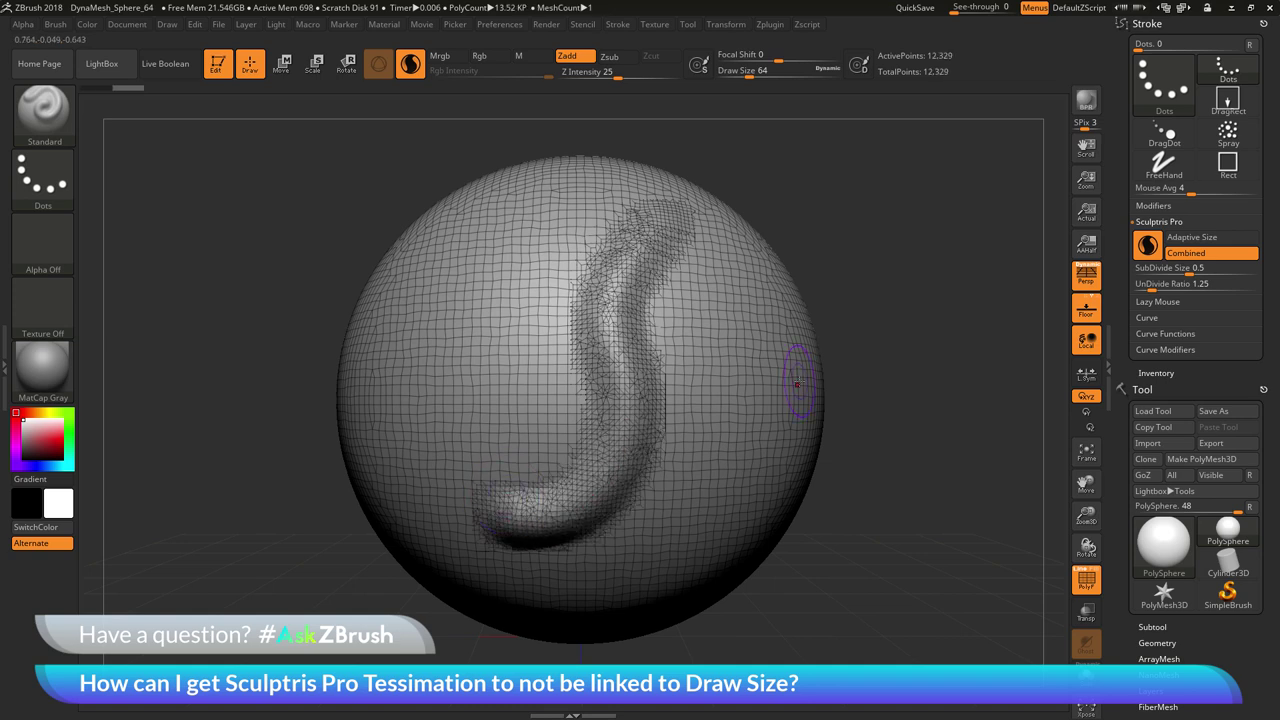
Step: Sculpt a thin stroke at Draw Size 20 on the sphere's right side and a broad one at Draw Size 83 on its left side
key("space")
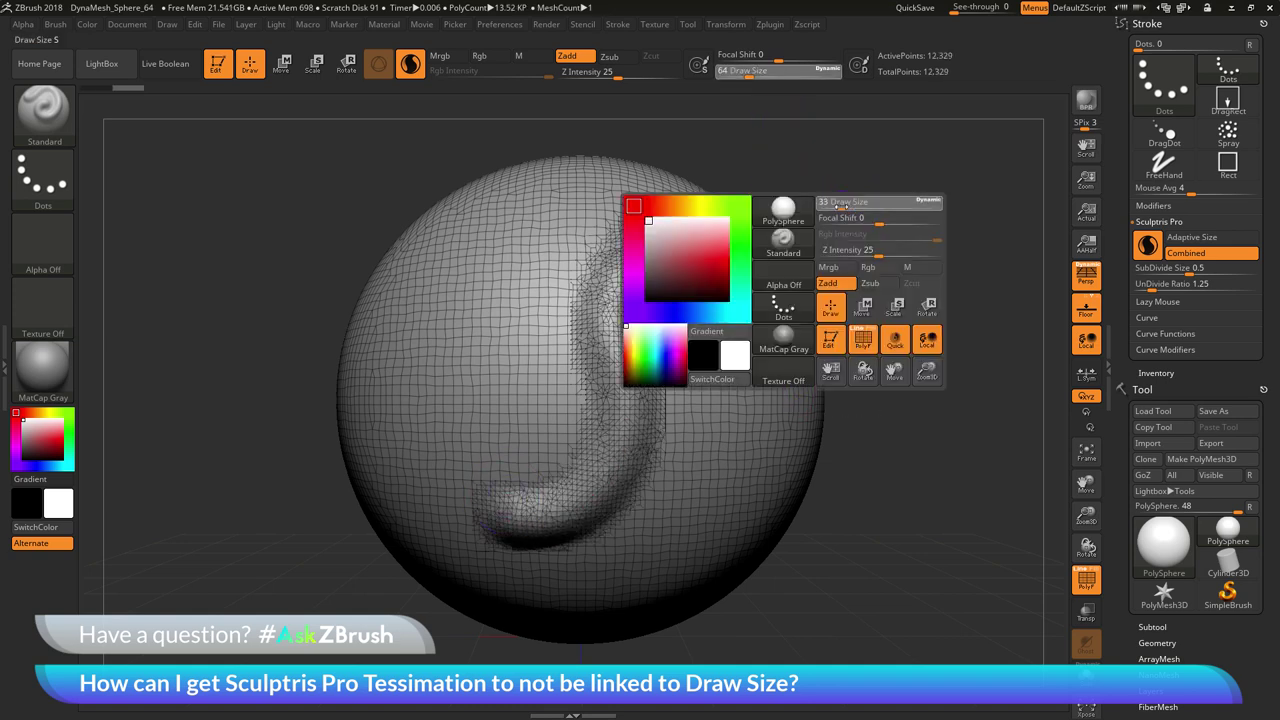
left_click_drag(838, 206, 835, 206)
mouse_move(737, 249)
left_mouse_down()
mouse_move(699, 325)
mouse_move(710, 393)
mouse_move(668, 505)
left_mouse_up()
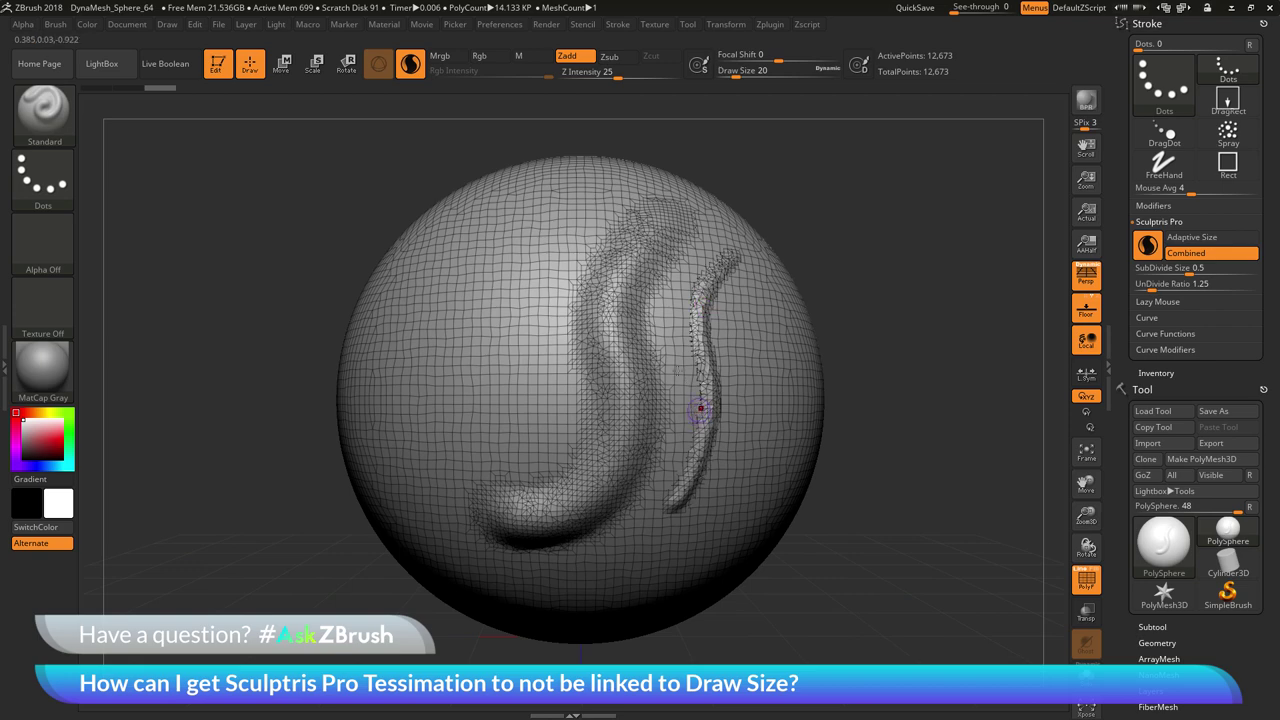
key("space")
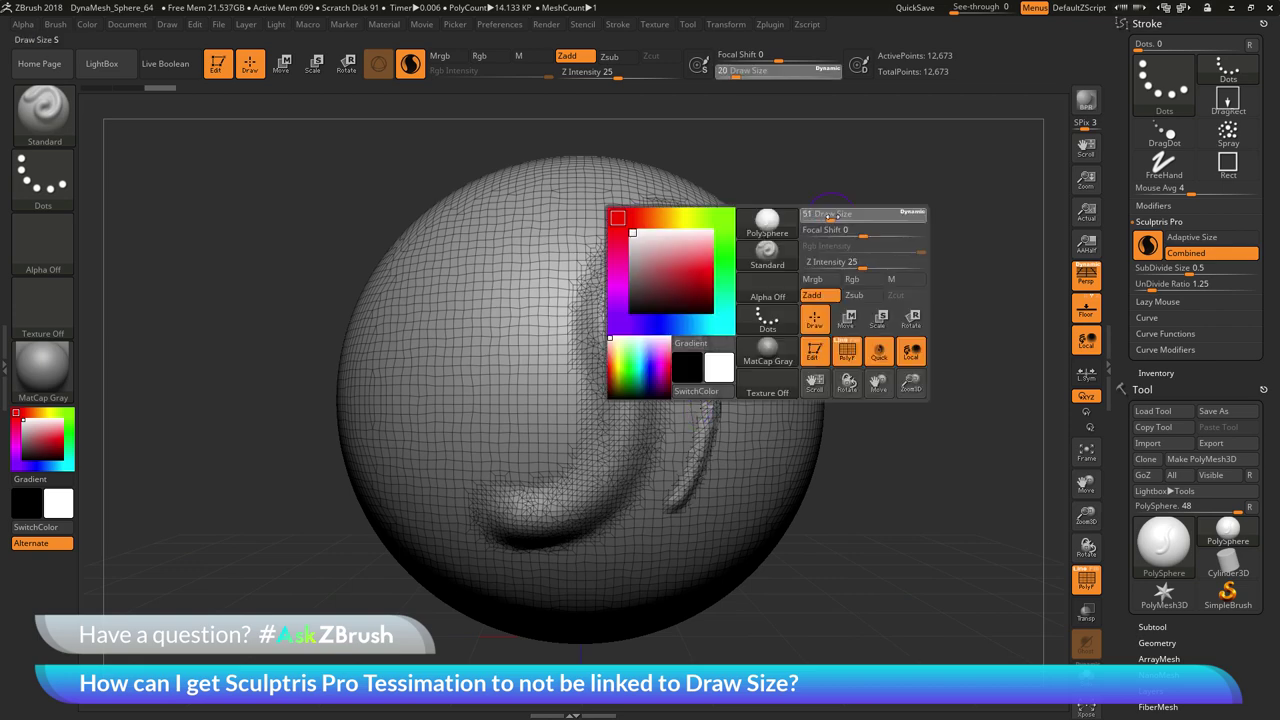
left_click_drag(830, 214, 846, 215)
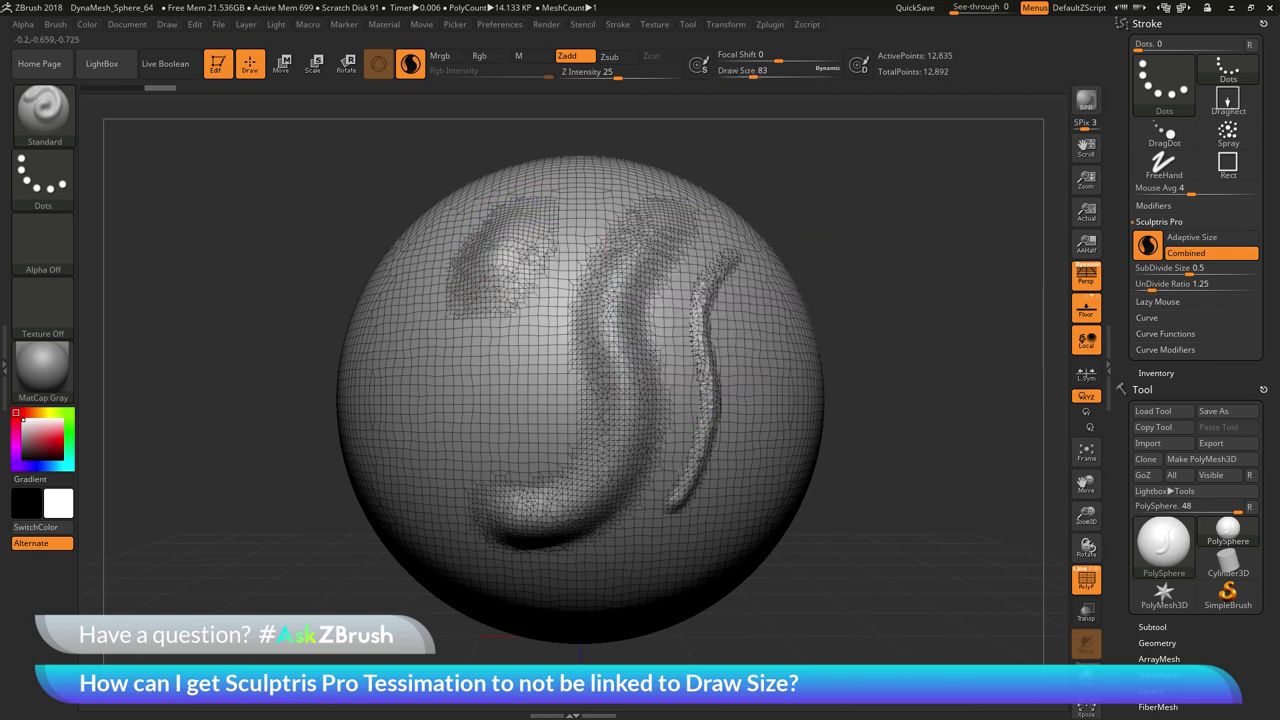
mouse_move(515, 250)
left_mouse_down()
mouse_move(410, 490)
mouse_move(450, 512)
left_mouse_up()
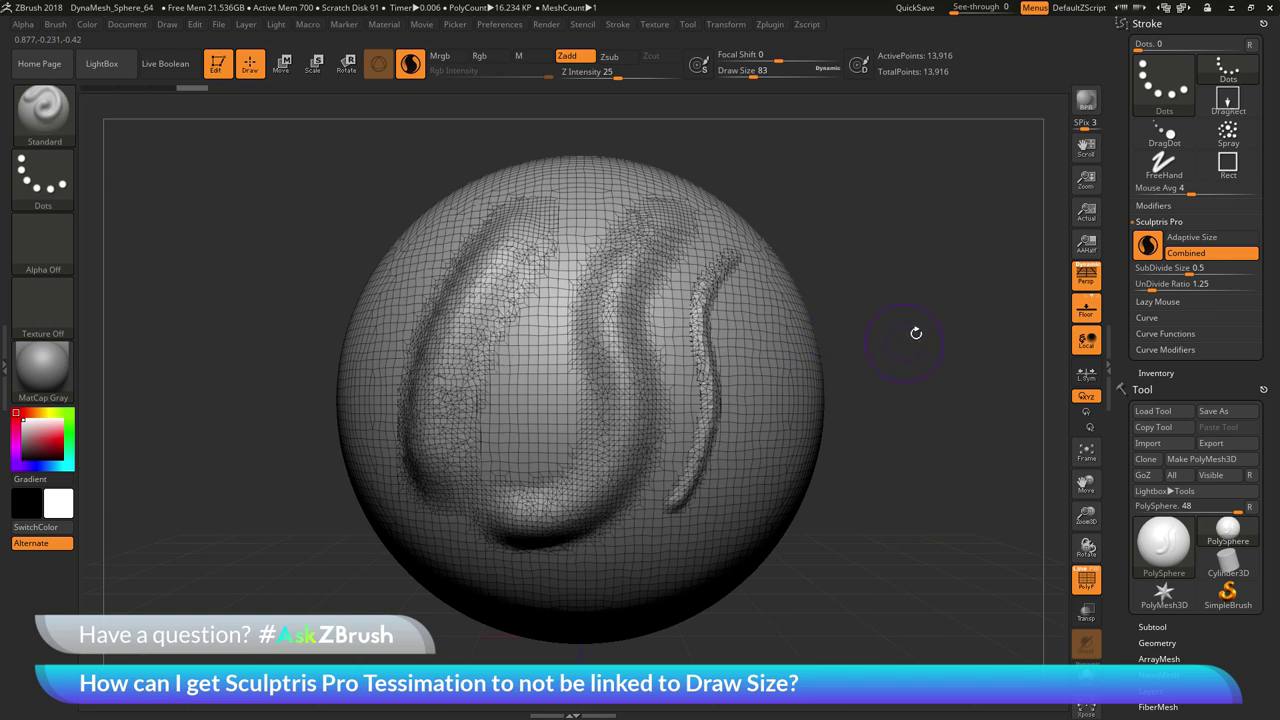
Step: Set the Sculptris Pro SubDivide Size to 0.25 and sculpt a broad stroke near the sphere's right edge
double_click(1187, 270)
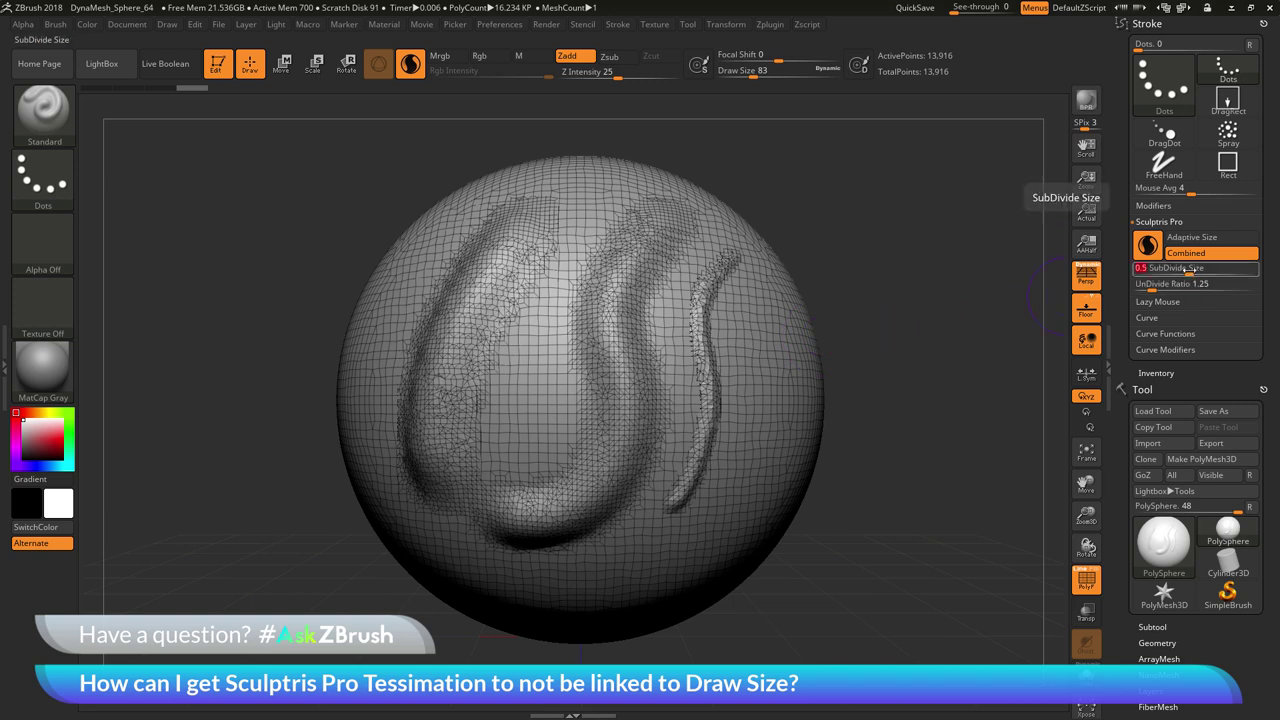
type("0.25")
key("Return")
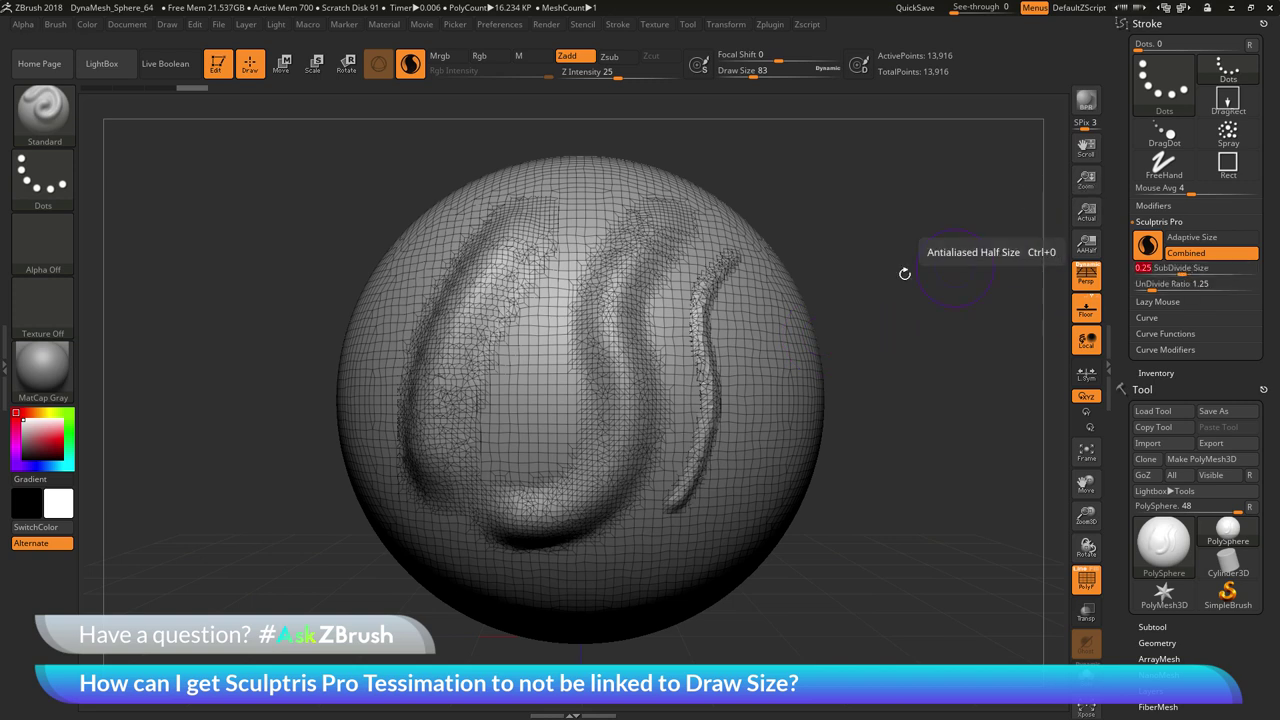
mouse_move(752, 262)
left_mouse_down()
mouse_move(756, 412)
mouse_move(742, 462)
mouse_move(730, 510)
left_mouse_up()
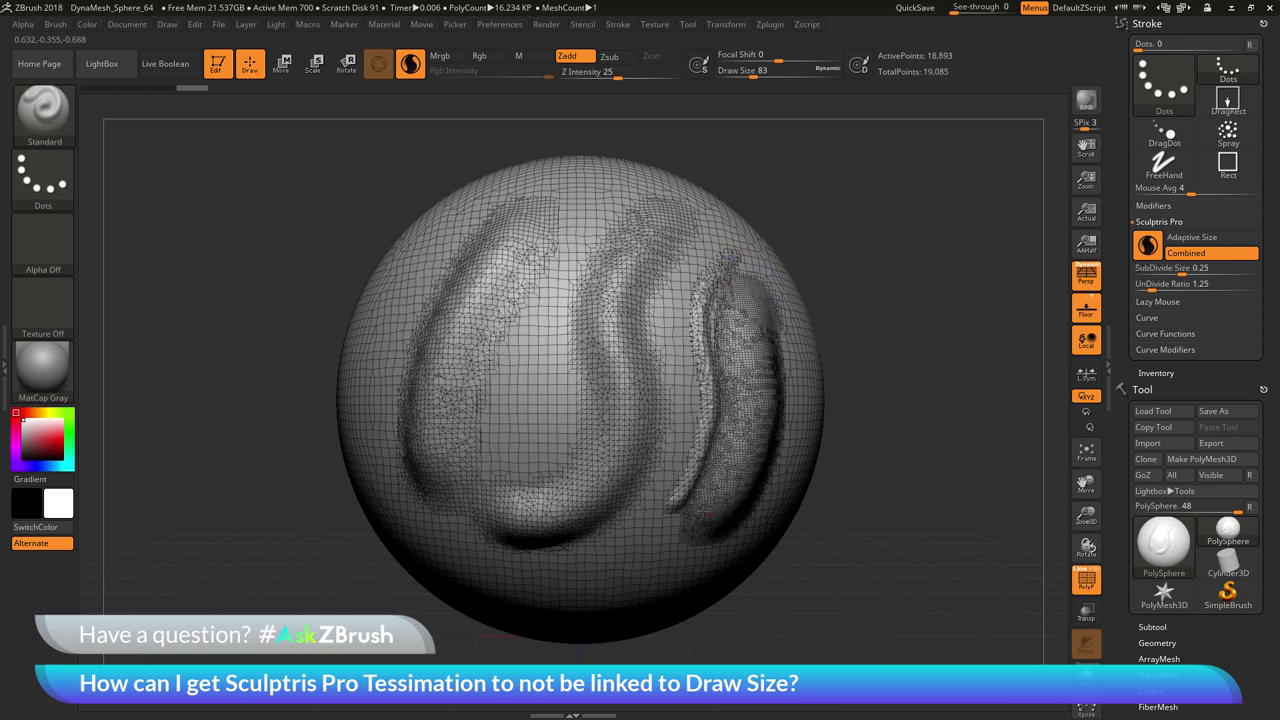
Step: Reduce the Draw Size to 33 and sculpt a narrow curved stroke between the left and middle strokes
key("space")
left_click_drag(854, 266, 842, 262)
mouse_move(586, 208)
left_mouse_down()
mouse_move(520, 432)
mouse_move(540, 476)
left_mouse_up()
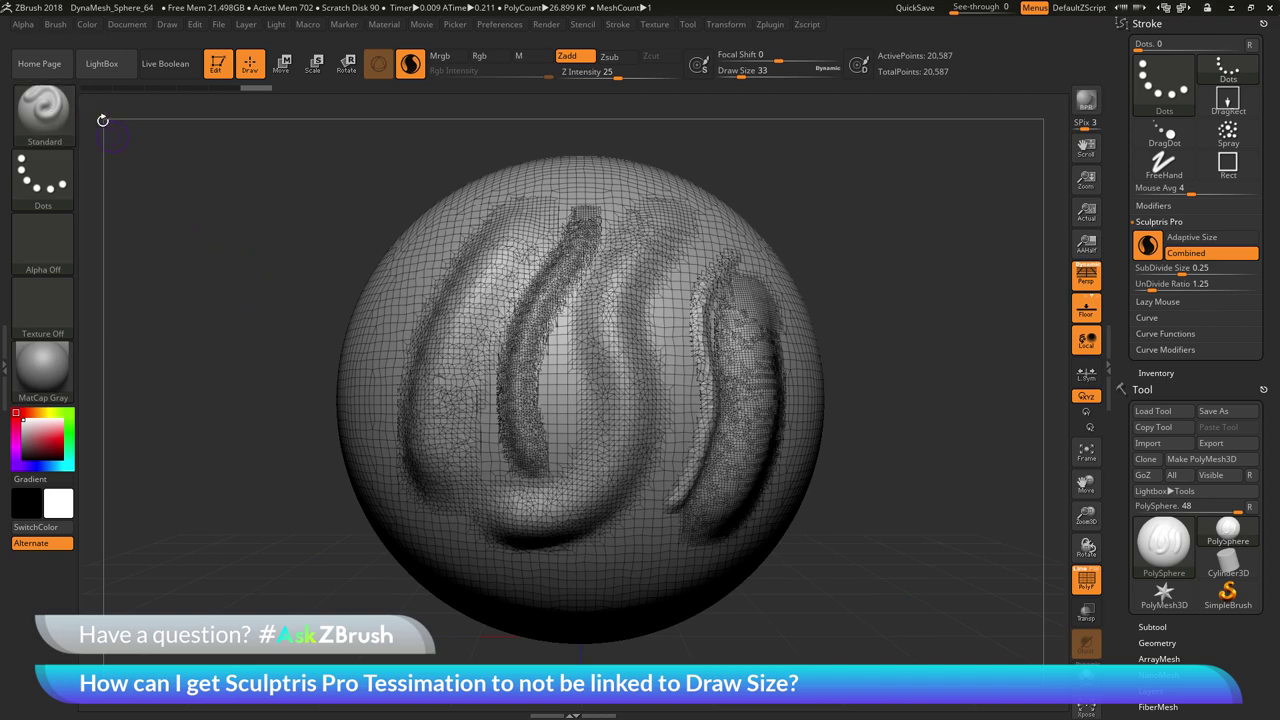
Step: Turn off Use Global and Adaptive Size in the Standard brush's own Sculptris Pro settings
left_click(56, 24)
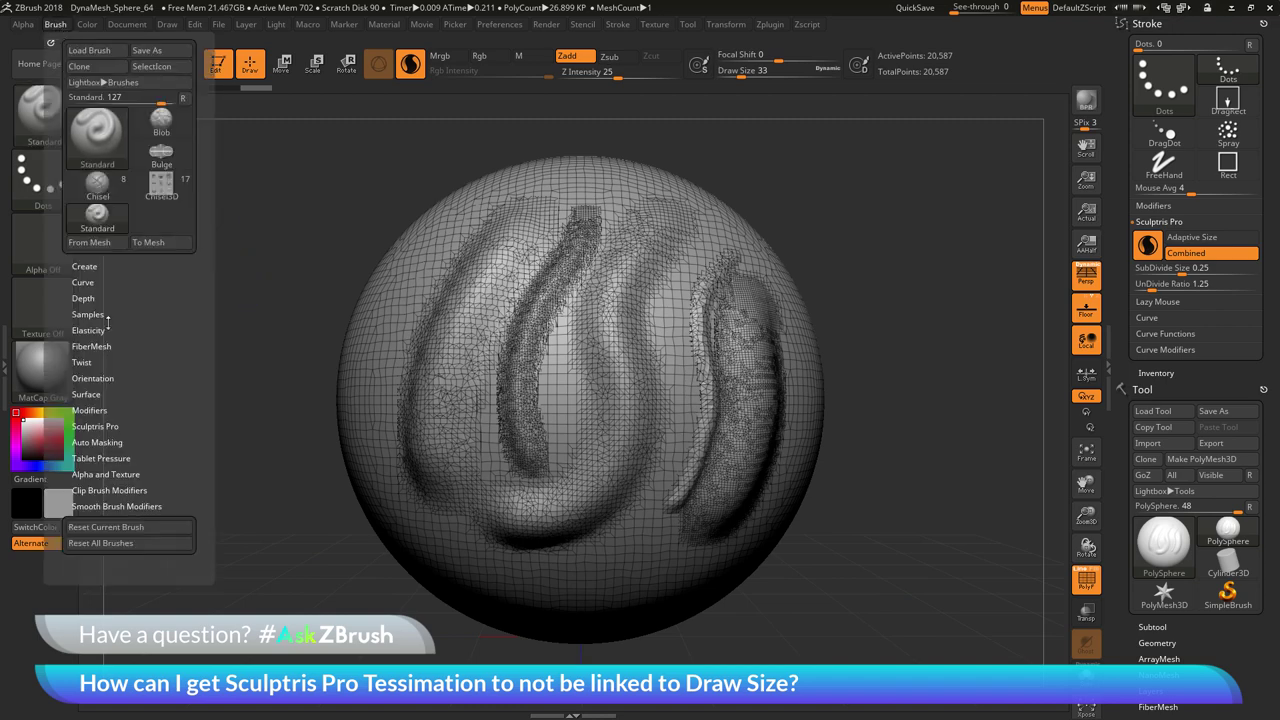
left_click(136, 425)
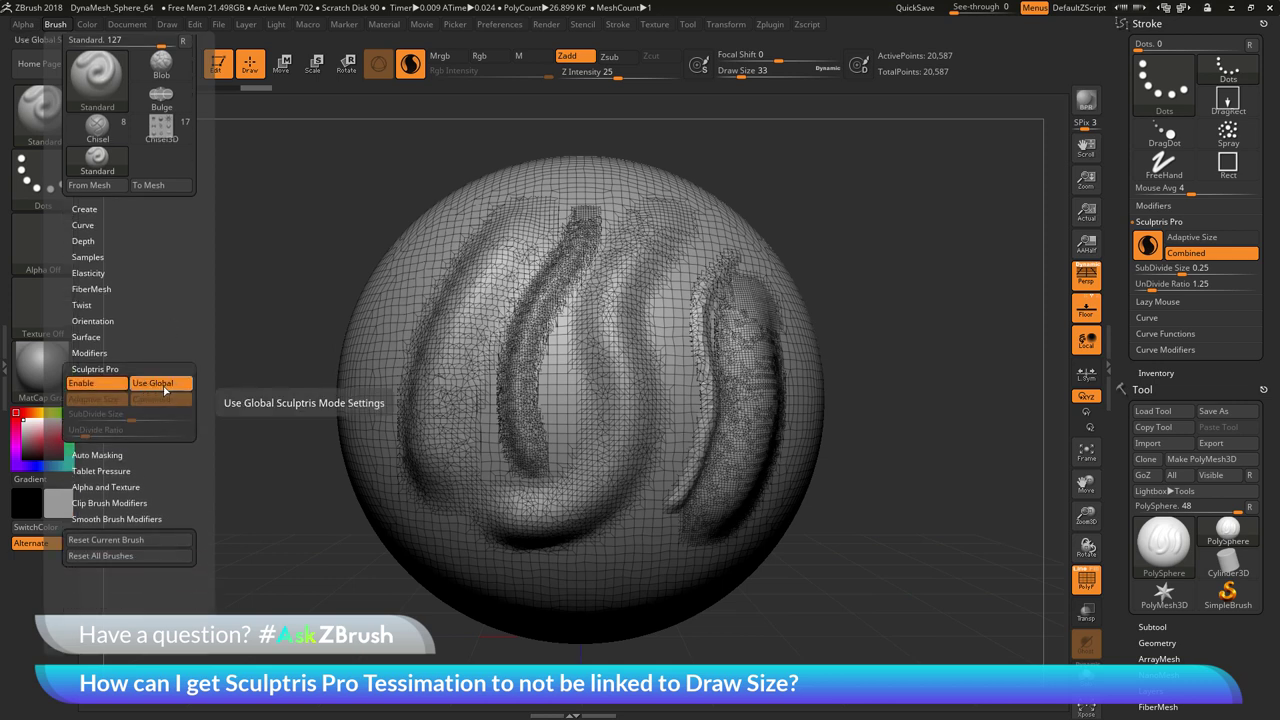
left_click(166, 385)
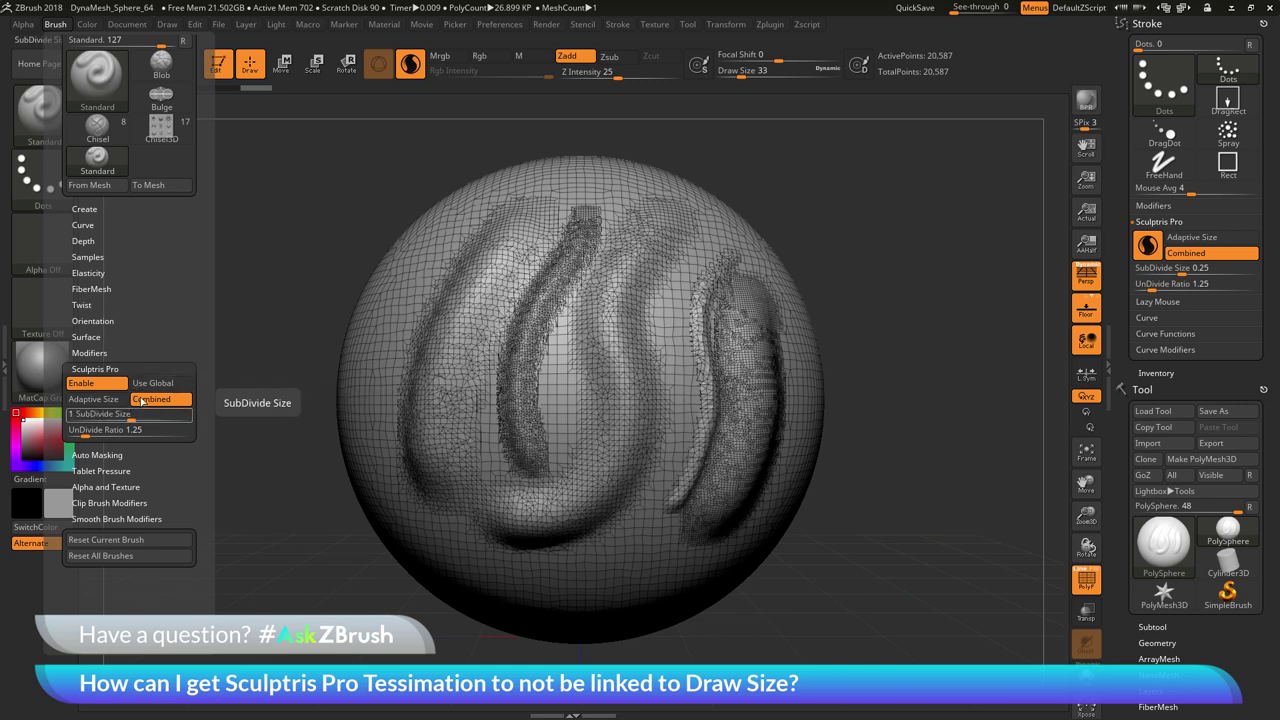
scroll(150, 200, "up", 2)
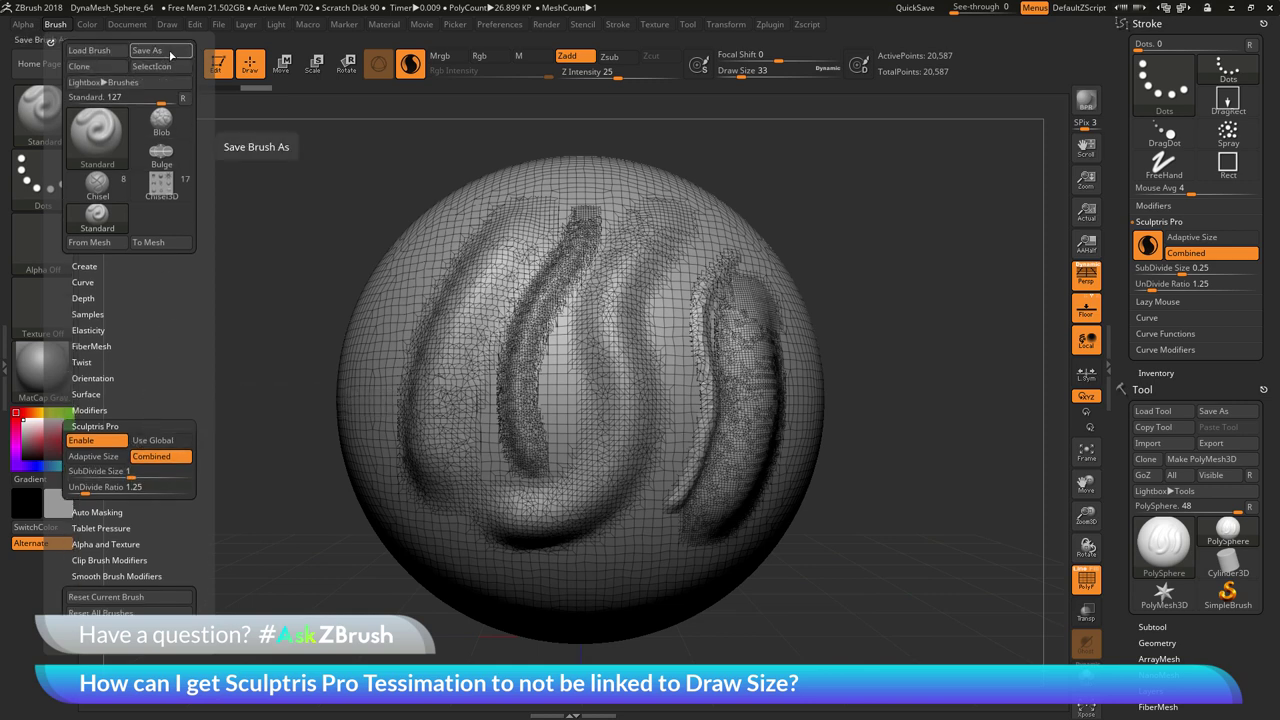